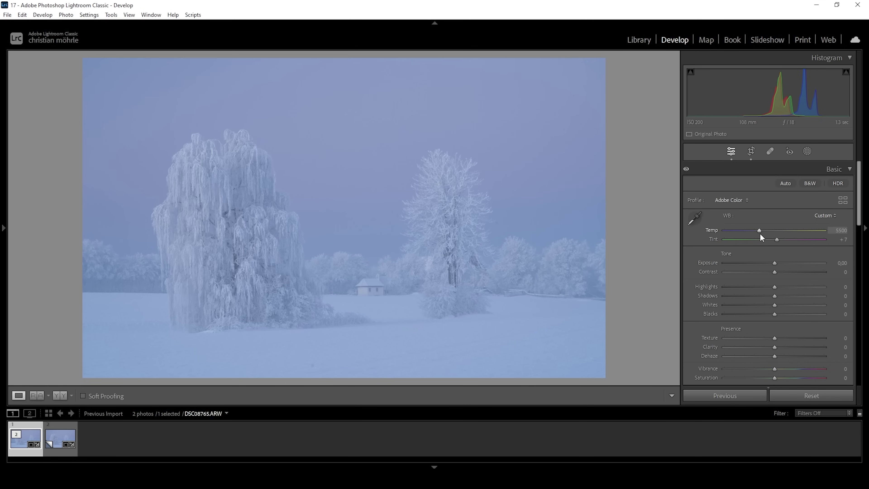
Warm the white balance by raising Temp from 5500 to about 5665
drag(759, 230, 789, 229)
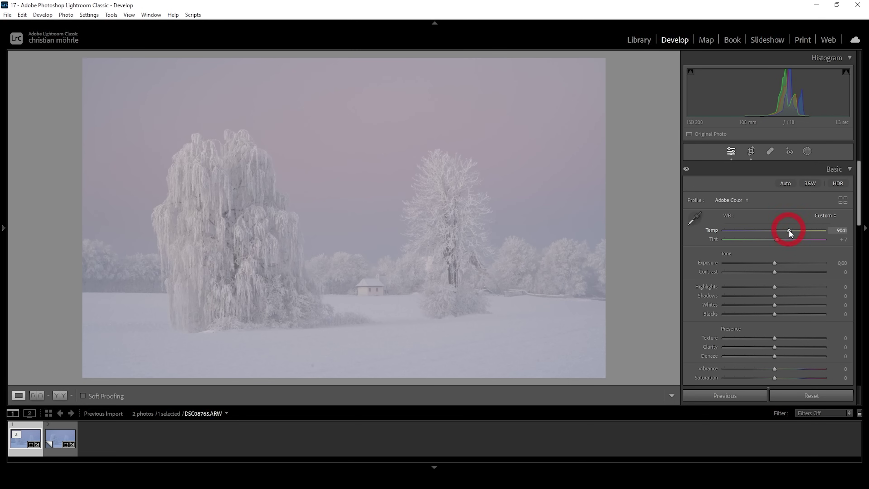
Set Tint to +2, then boost Vibrance to +53 in the Presence section
drag(777, 240, 774, 239)
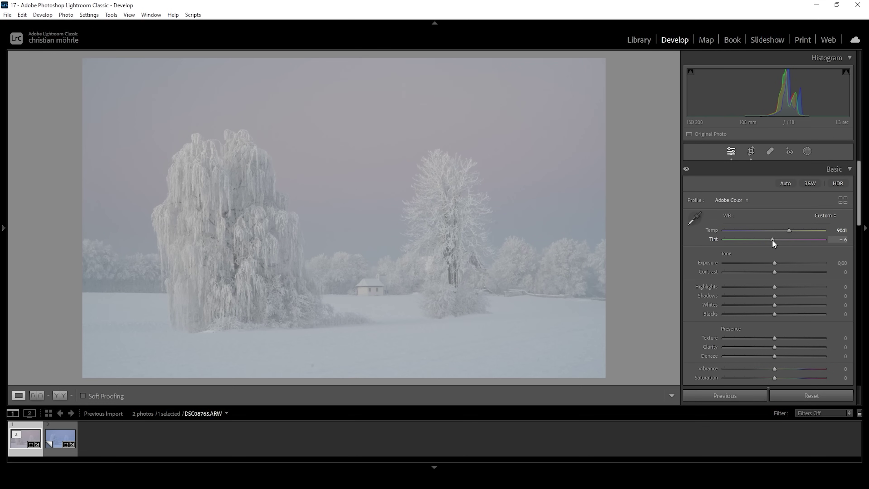
drag(773, 241, 776, 243)
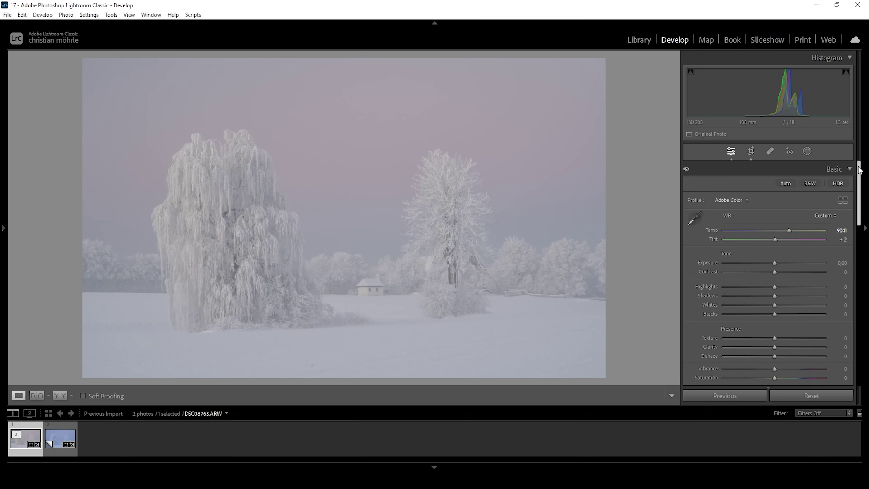
drag(859, 170, 855, 194)
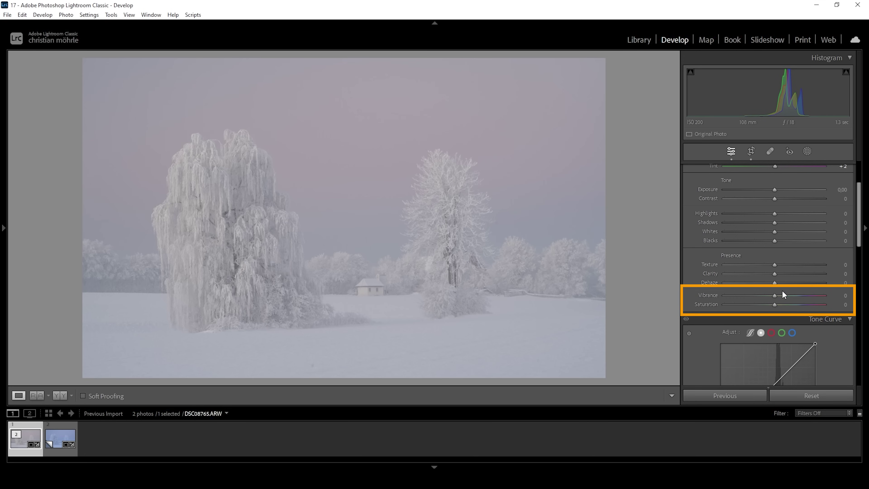
drag(782, 291, 801, 296)
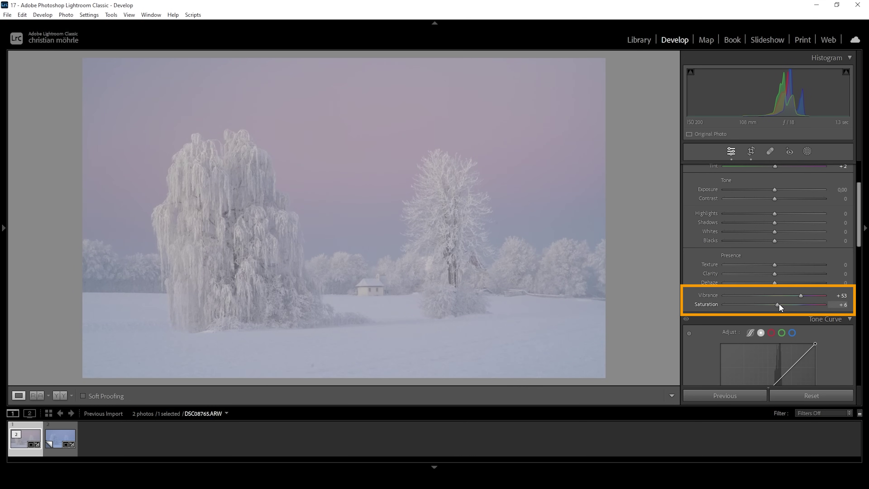
Push both Vibrance and Saturation to +100 for a vivid magenta-purple sky
drag(779, 304, 793, 305)
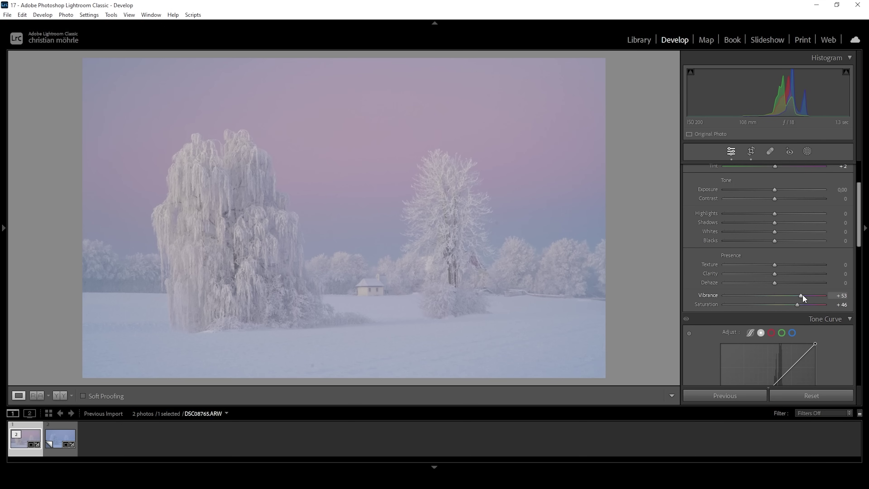
drag(803, 295, 845, 307)
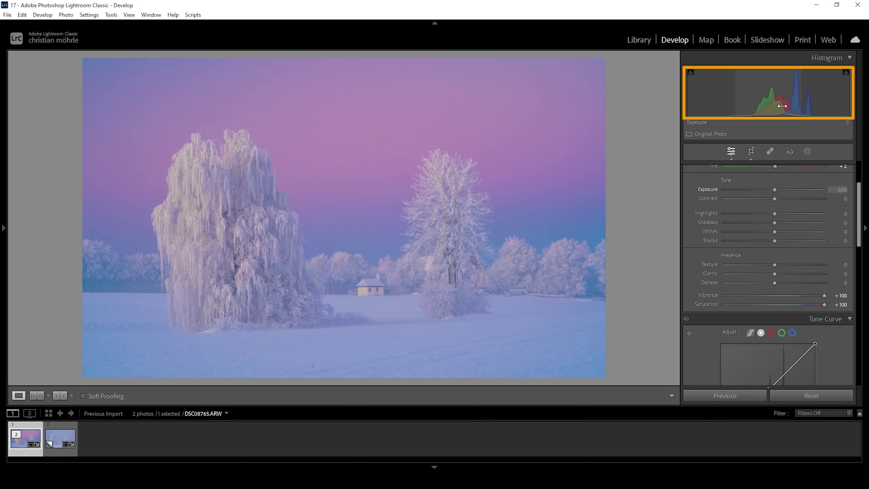
Warm the photo further to Temp 10318 with Tint at +3
scroll(863, 208, up, 2)
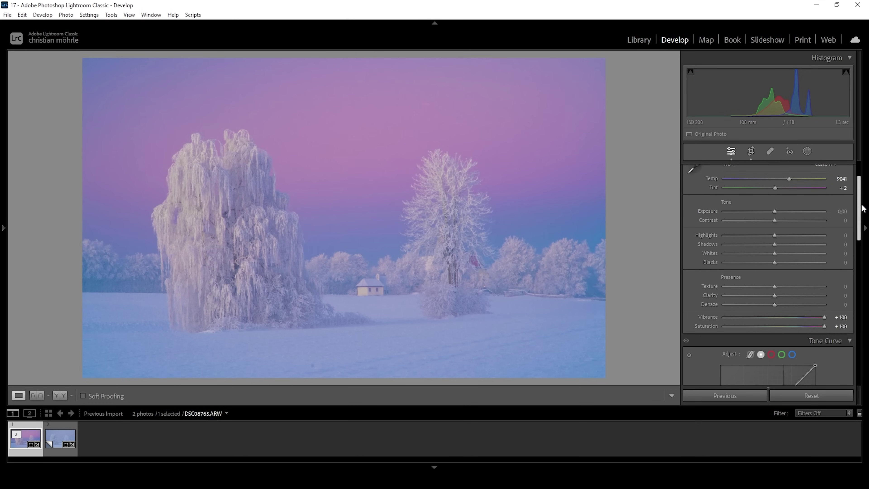
scroll(863, 208, up, 2)
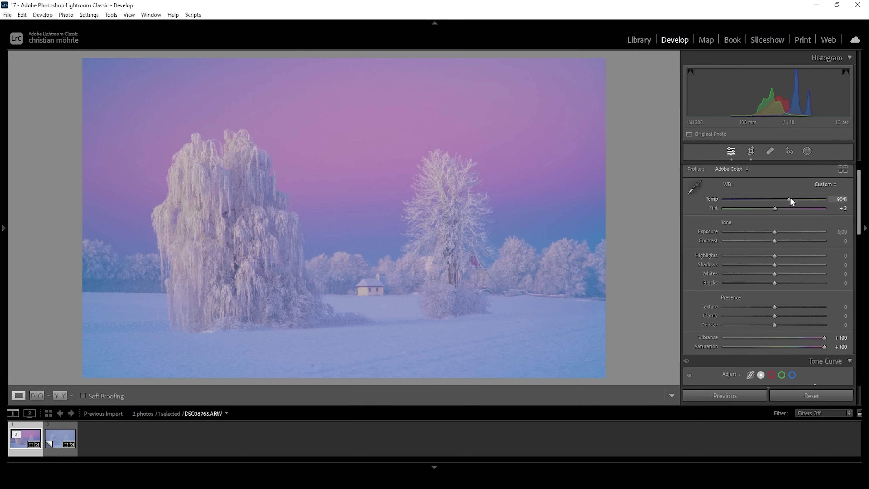
drag(791, 201, 776, 208)
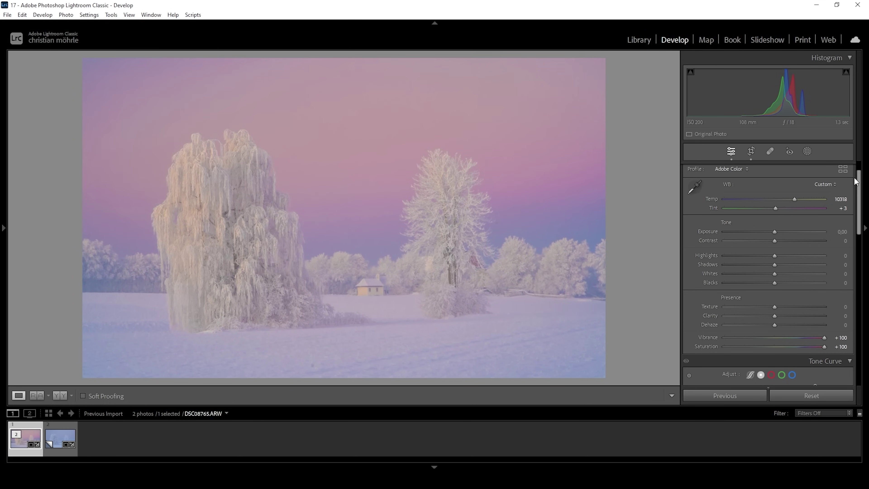
Lower Vibrance to +53 and Saturation to +27 for muted pastel pink
scroll(851, 199, down, 5)
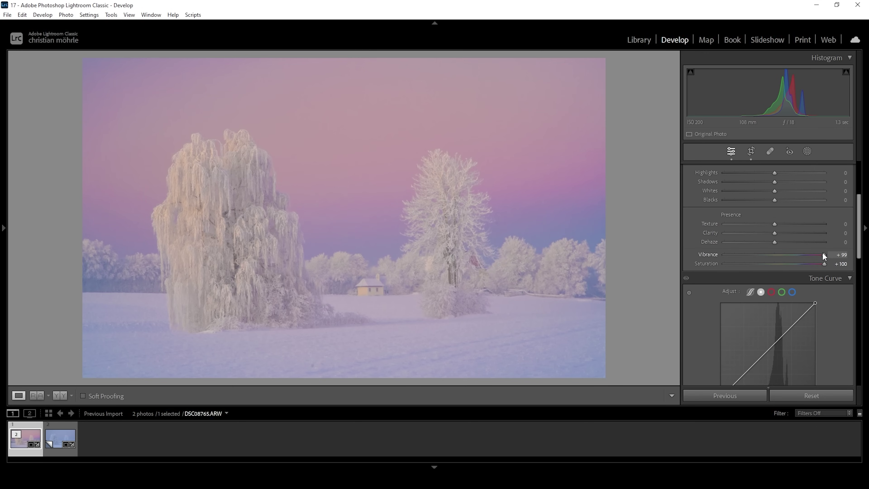
drag(816, 253, 800, 256)
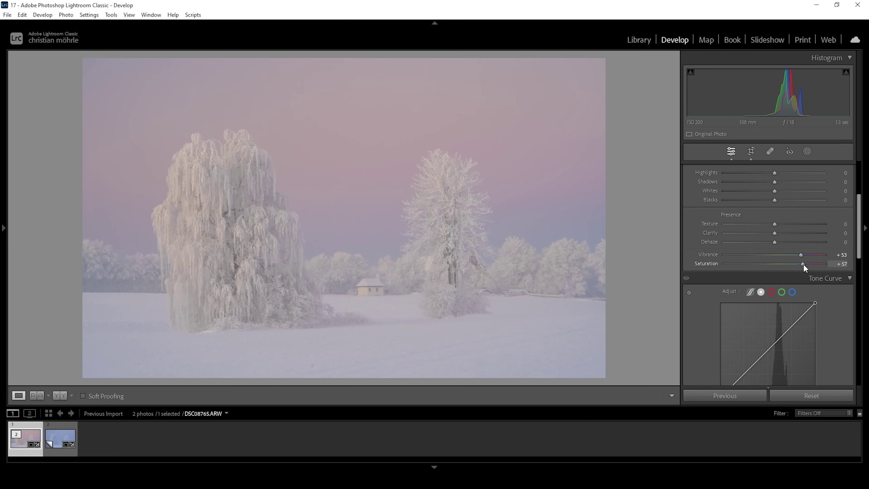
drag(800, 264, 788, 263)
drag(860, 246, 862, 195)
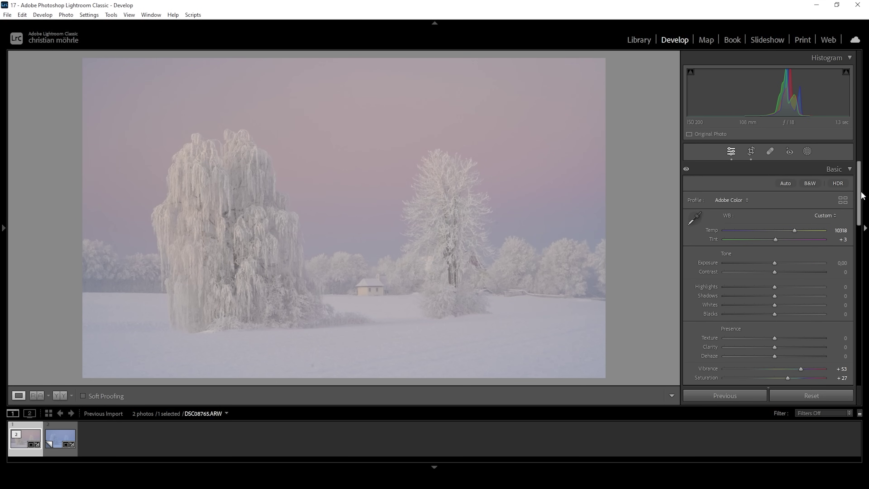
click(826, 215)
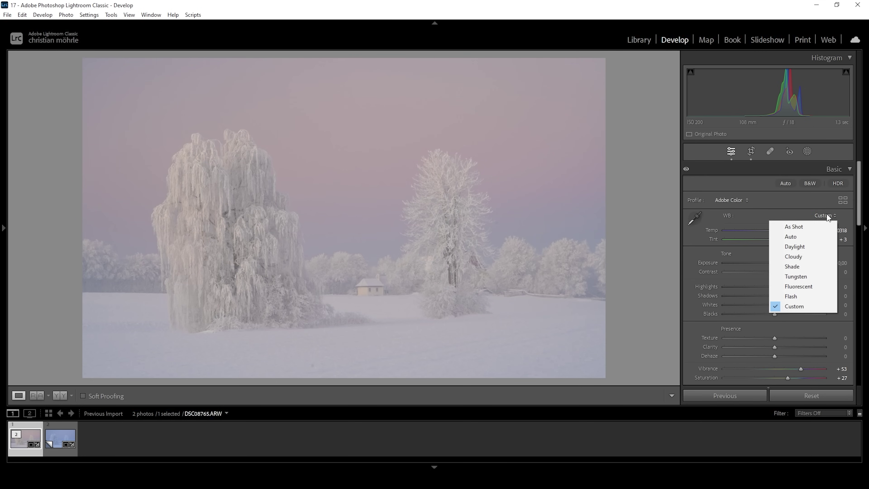
click(772, 215)
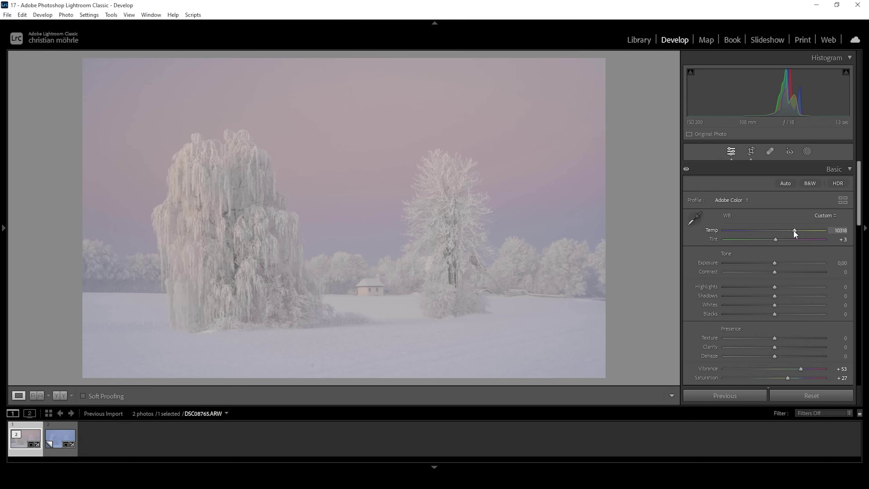
drag(794, 231, 790, 230)
Cool Temp to 8900 and lower Exposure to about -1.35
drag(789, 230, 789, 230)
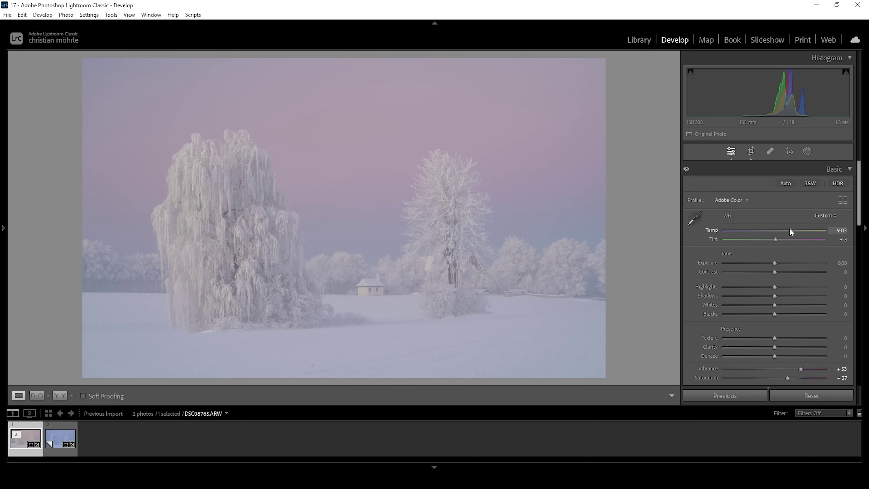
drag(790, 229, 788, 230)
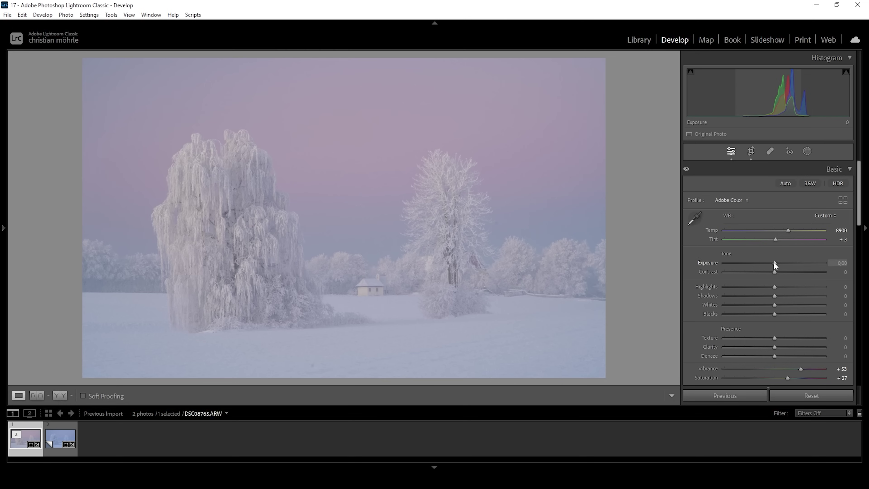
drag(774, 263, 762, 265)
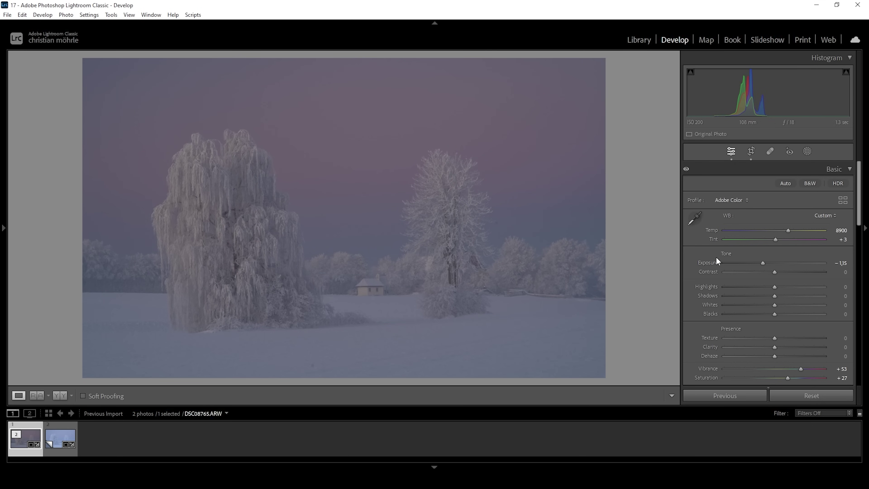
Raise Whites to about +76 to brighten the frosted trees and snow
drag(775, 306, 813, 310)
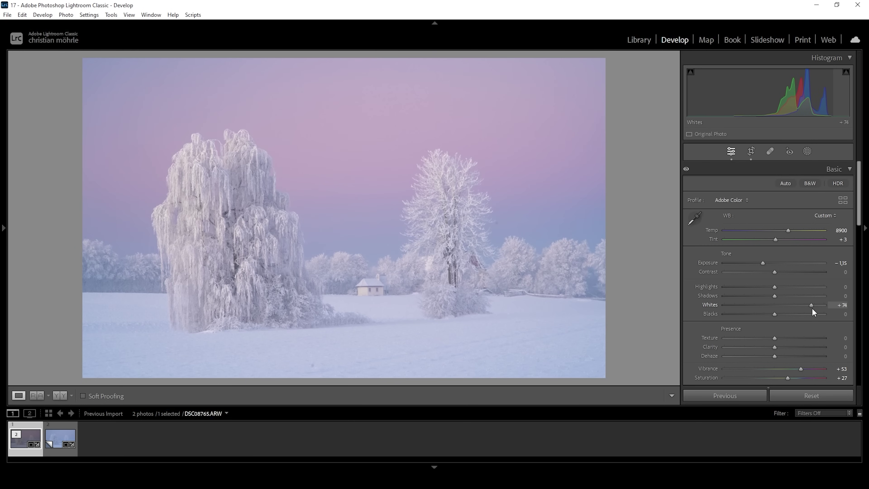
drag(812, 308, 813, 308)
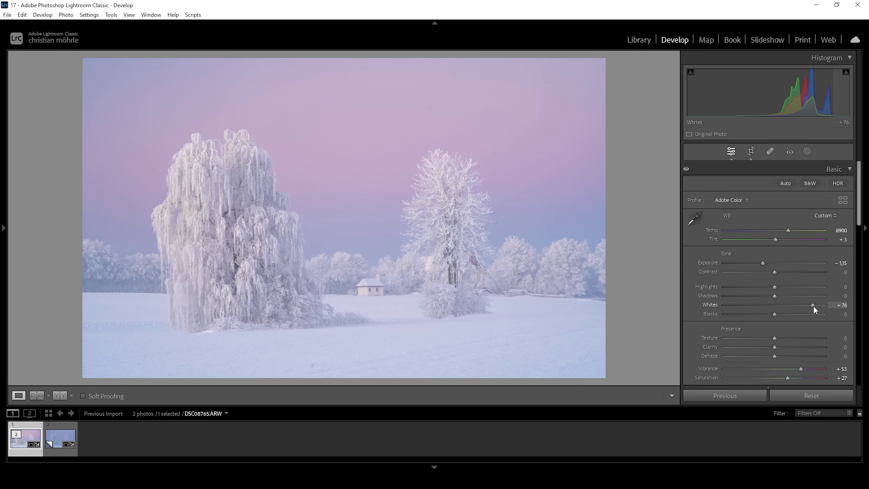
Nudge Whites up to +79 and raise Highlights to +50
drag(813, 307, 815, 307)
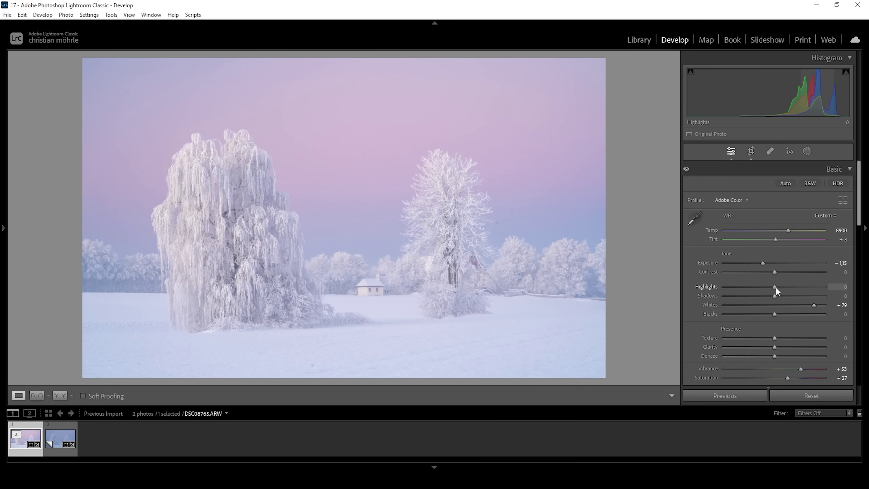
drag(776, 288, 784, 288)
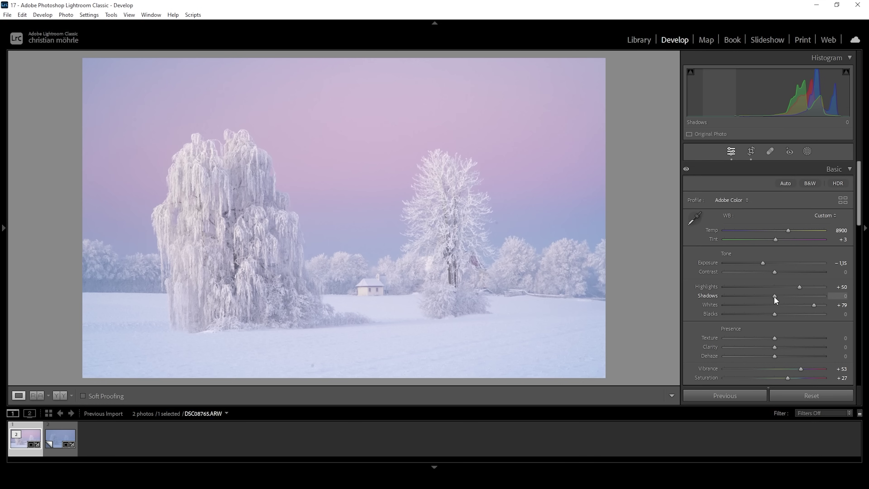
Drop Shadows to -100 and deepen Blacks to -32
drag(774, 296, 714, 293)
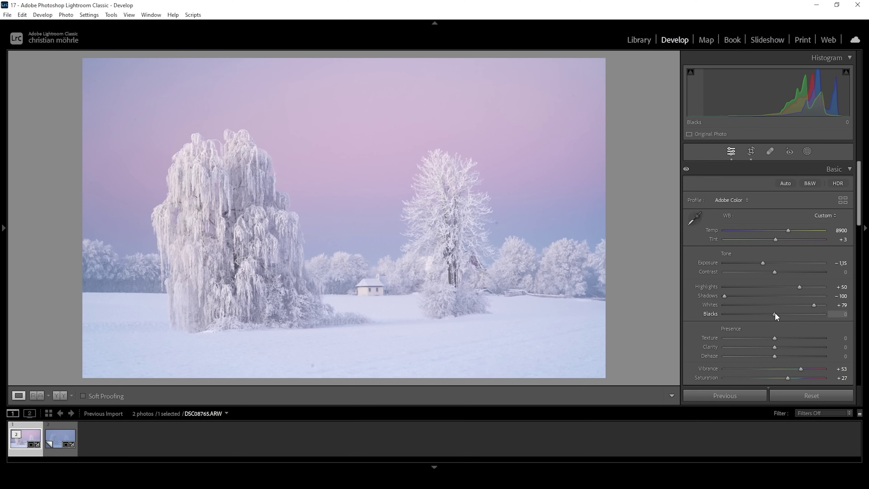
drag(775, 313, 759, 313)
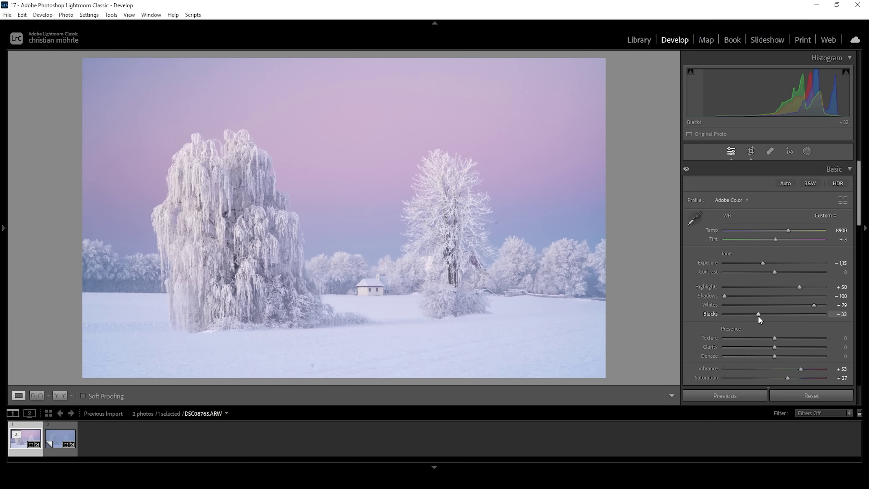
Reset the Blacks slider back to 0
double_click(758, 314)
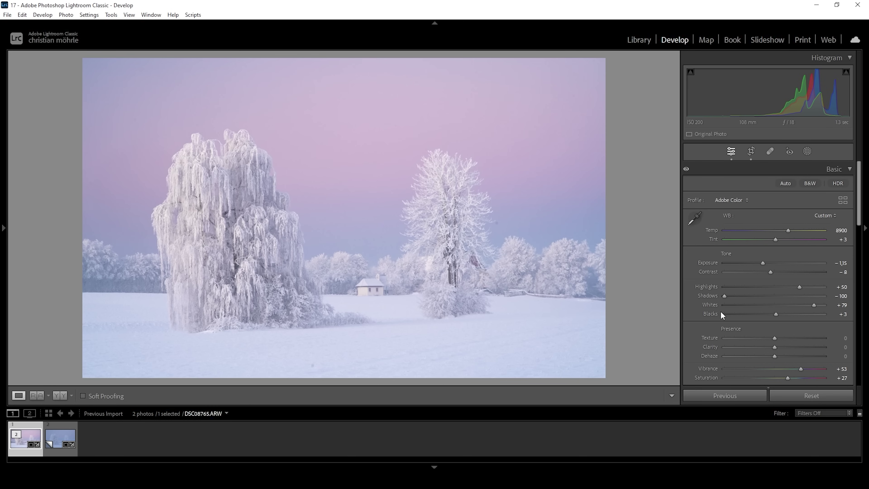
Set Presence to Texture +9, Clarity −5 and Dehaze +4, then compare against the original in Reference view
scroll(718, 311, down, 3)
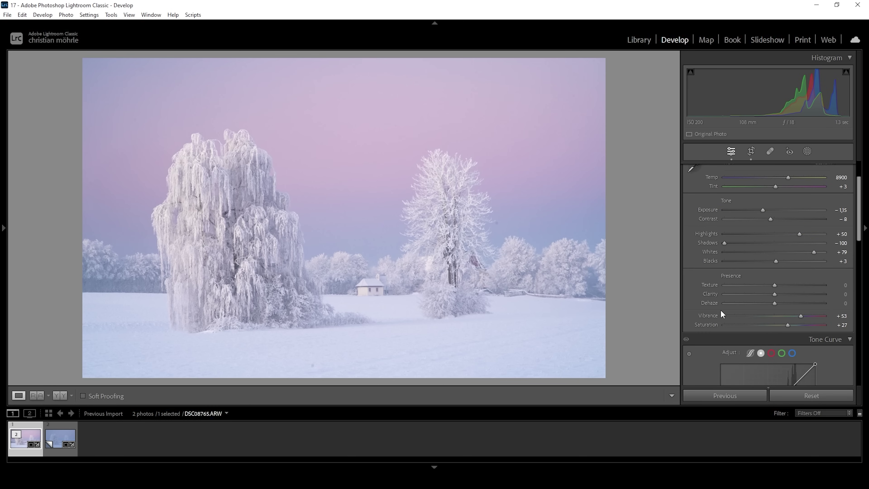
drag(775, 286, 778, 286)
drag(779, 285, 779, 286)
drag(775, 303, 776, 303)
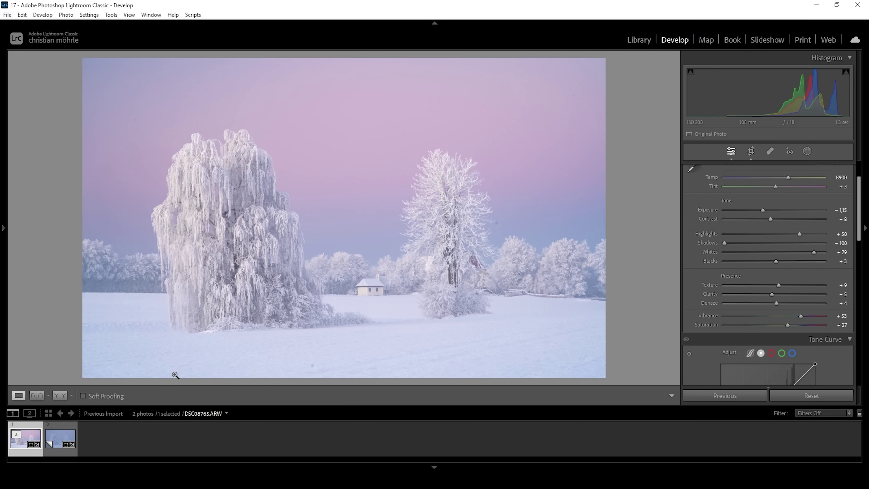
click(37, 395)
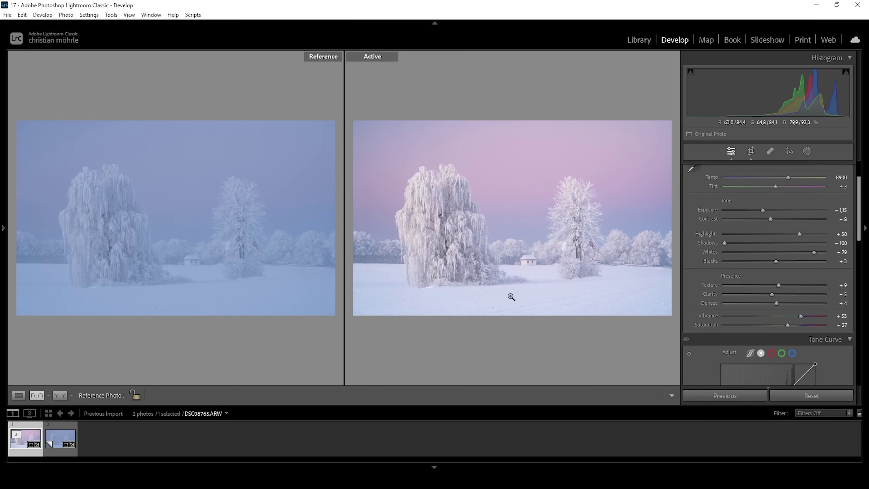
click(19, 395)
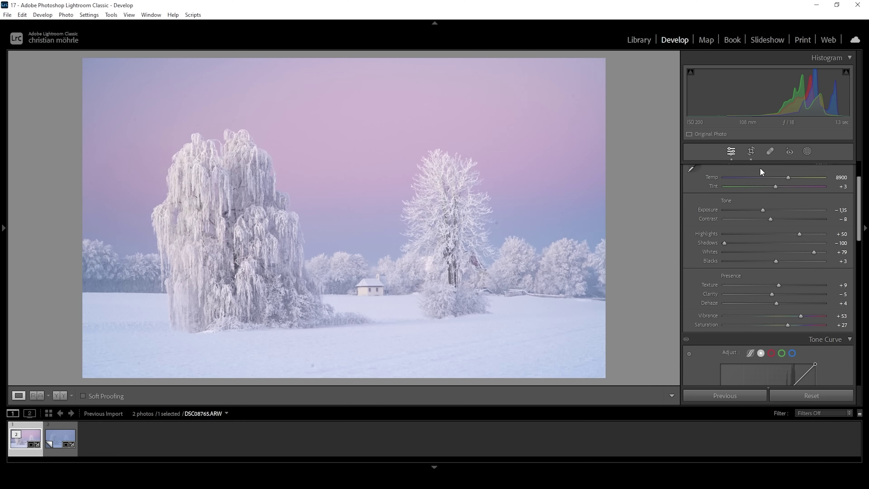
Draw a linear gradient mask down from the top of the sky and lower its Exposure to -0.50
click(808, 152)
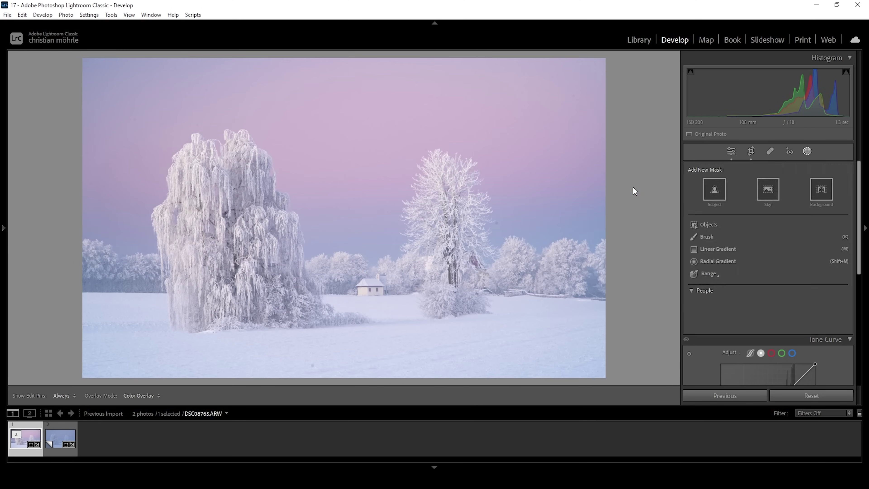
click(706, 250)
drag(327, 102, 332, 220)
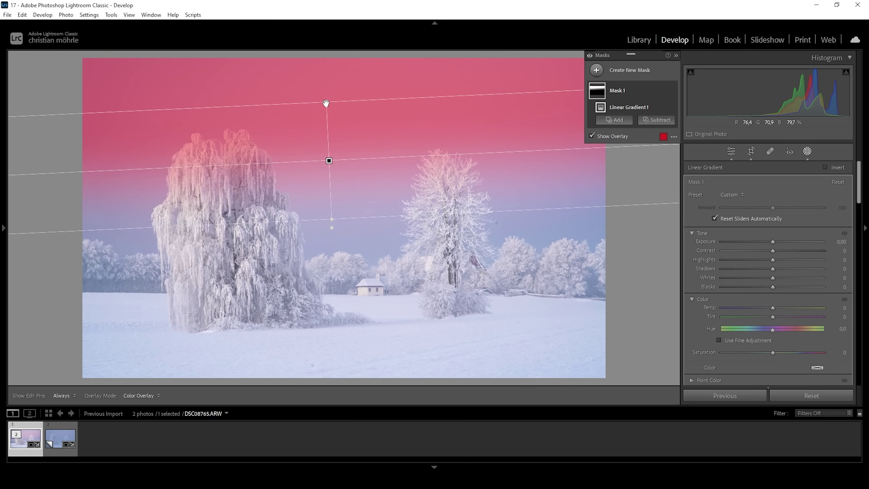
drag(325, 102, 326, 93)
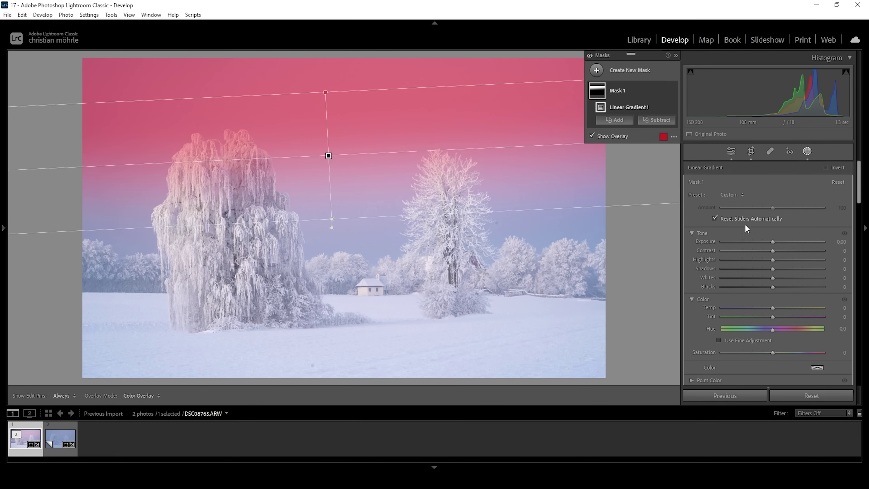
drag(774, 240, 767, 240)
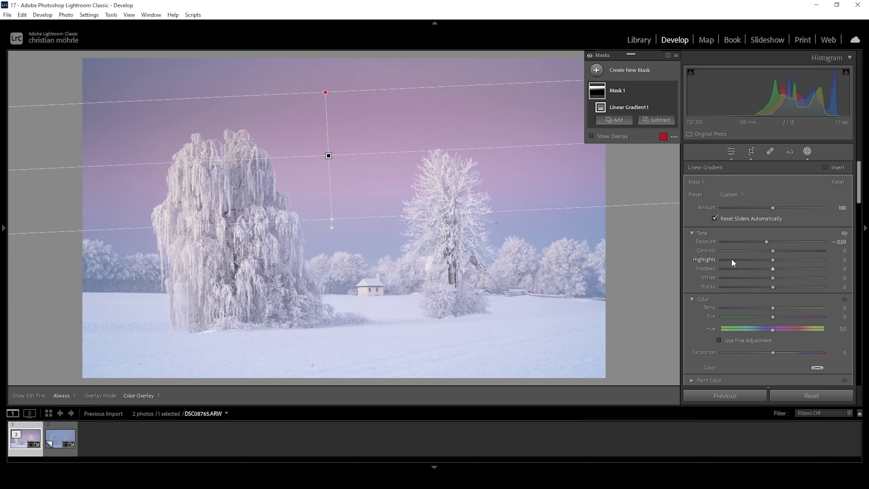
Reset the mask's Exposure to zero, set its Blacks to −50, and lower the gradient's top edge
double_click(765, 242)
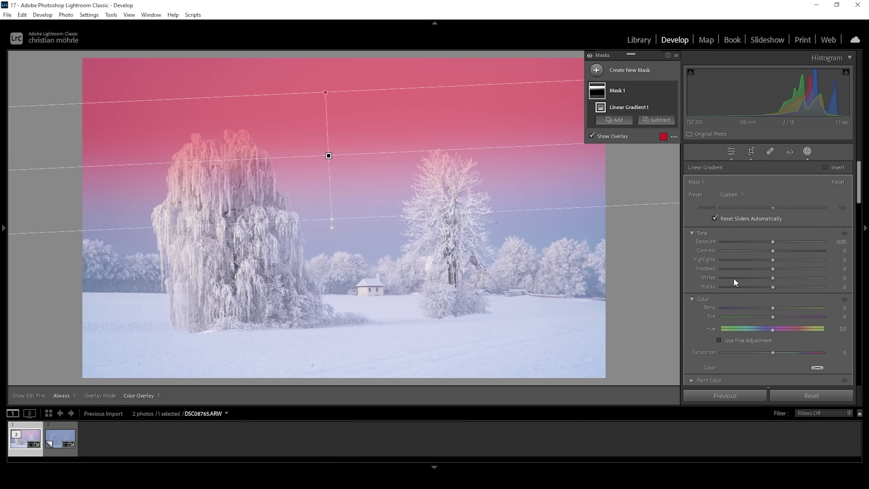
drag(773, 286, 741, 289)
drag(742, 287, 748, 287)
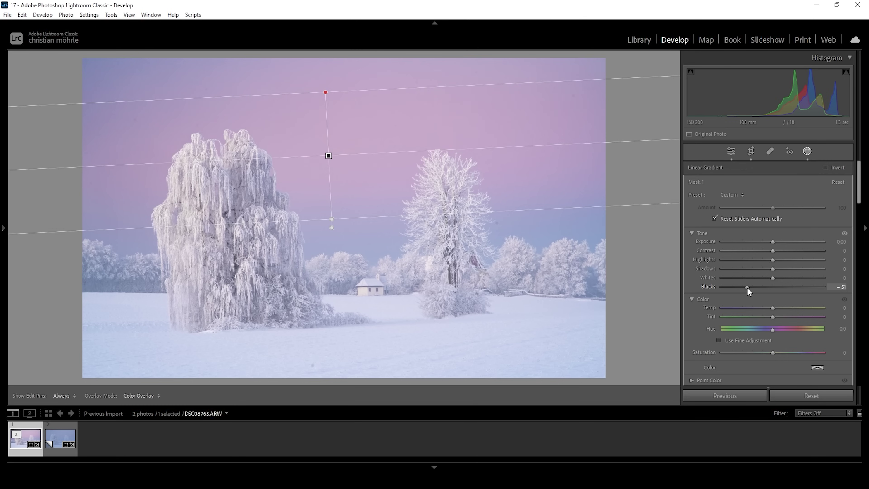
drag(328, 92, 333, 112)
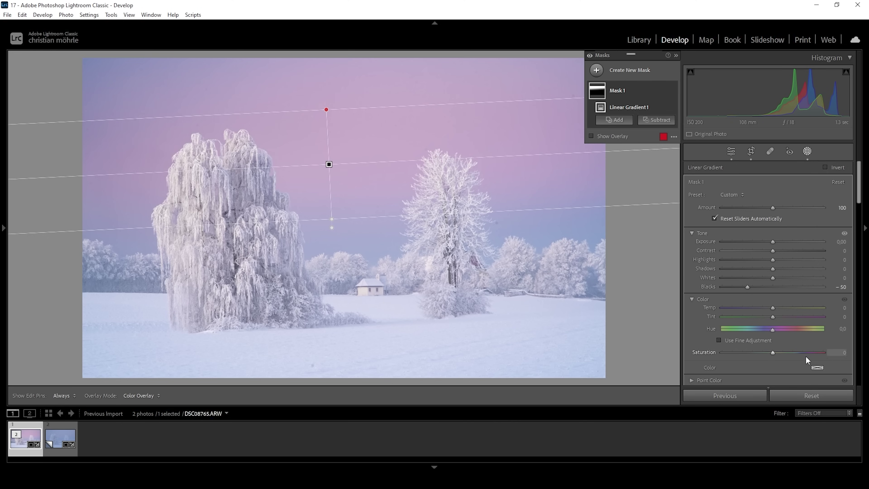
Give the sky mask Saturation +16 and close mask editing
drag(774, 352, 780, 356)
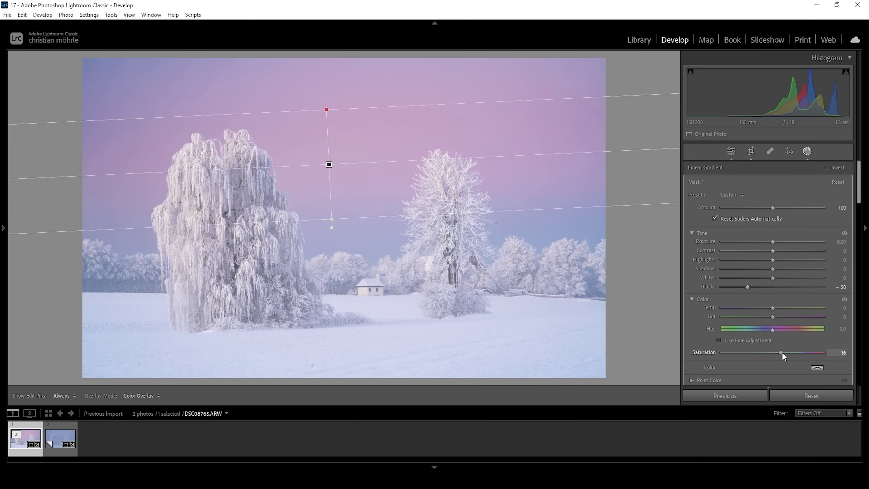
drag(782, 354, 782, 354)
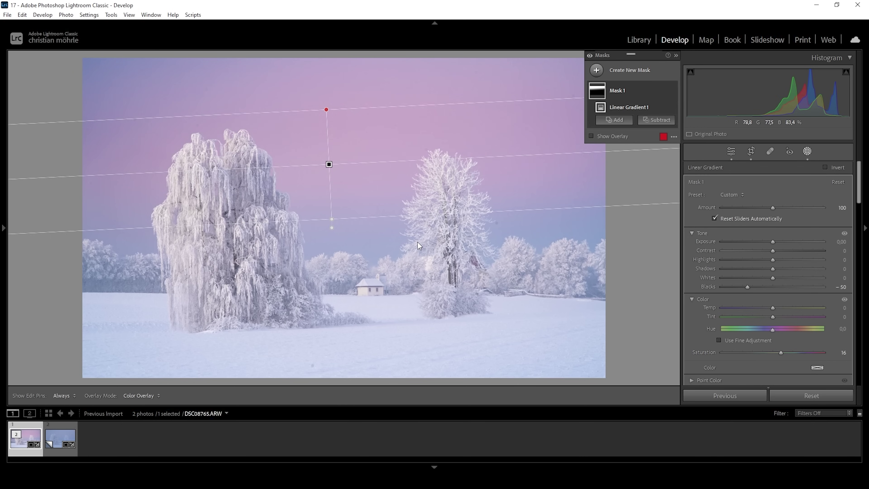
click(732, 150)
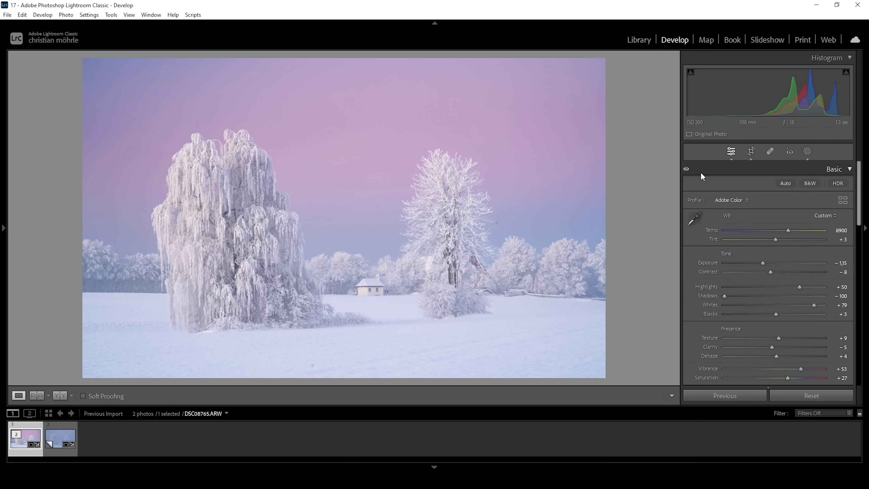
In the Color Mixer's Saturation tab, raise Blue to +16, Purple to +37 and Magenta to +19
click(701, 172)
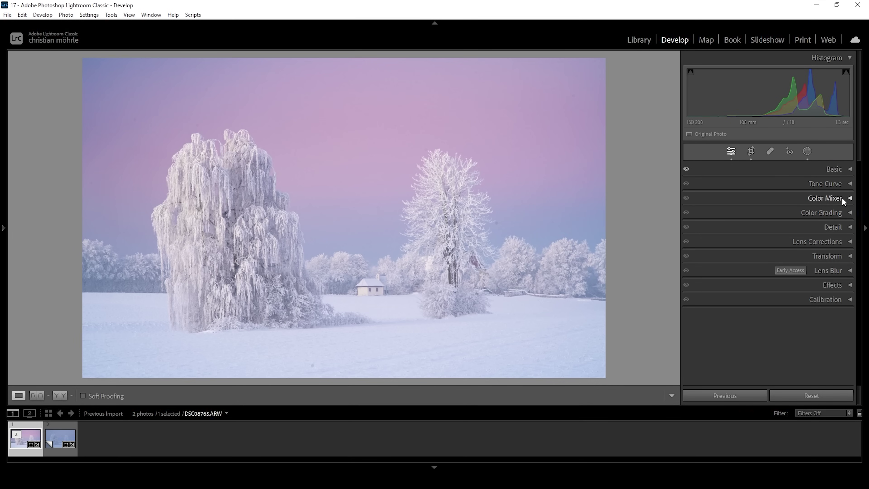
click(844, 198)
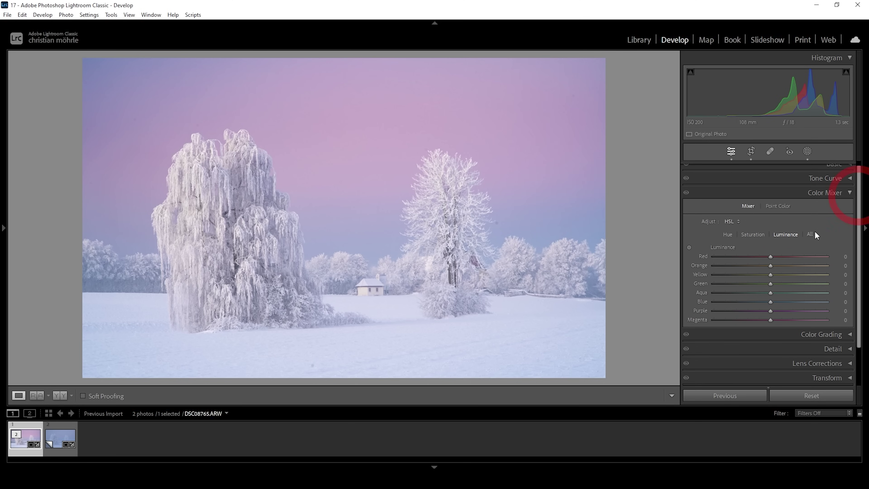
click(758, 234)
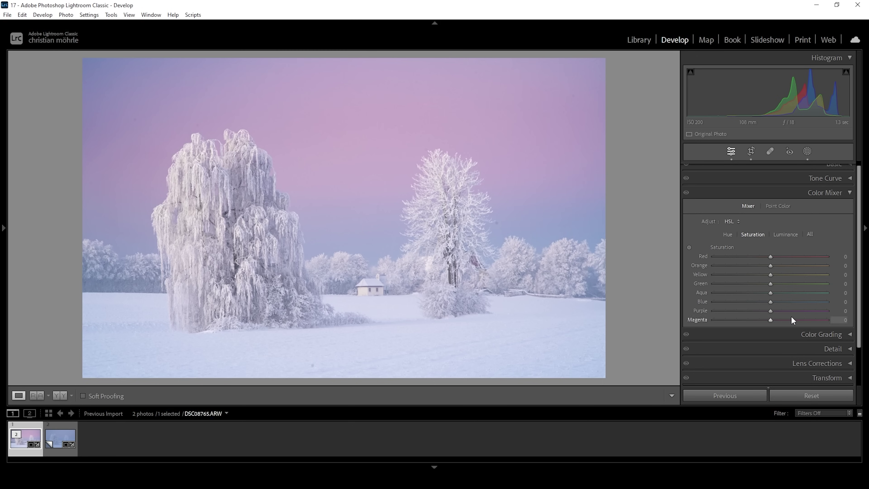
drag(771, 301, 791, 310)
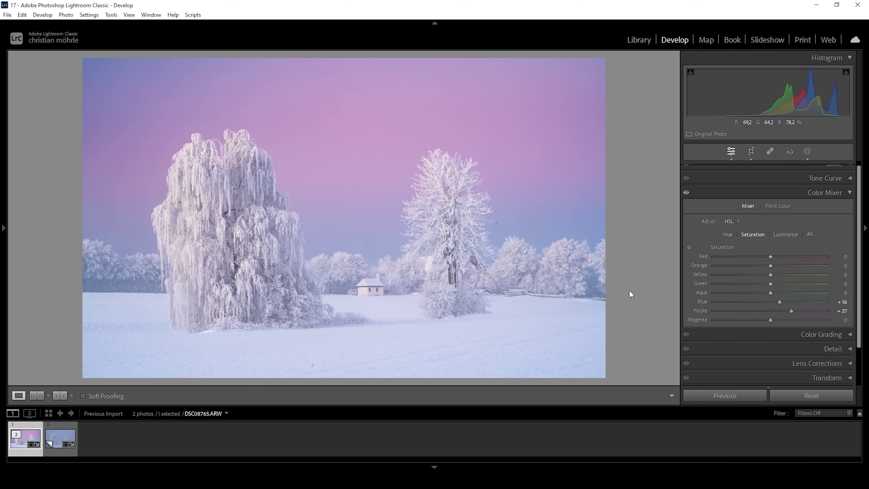
drag(771, 320, 772, 321)
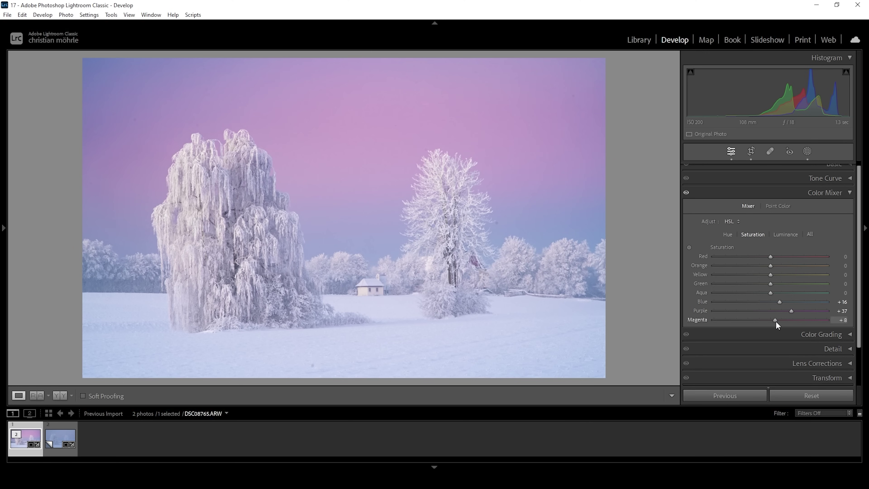
drag(776, 321, 783, 321)
In Calibration, set the Blue Primary to Hue −6 and Saturation +13
click(846, 191)
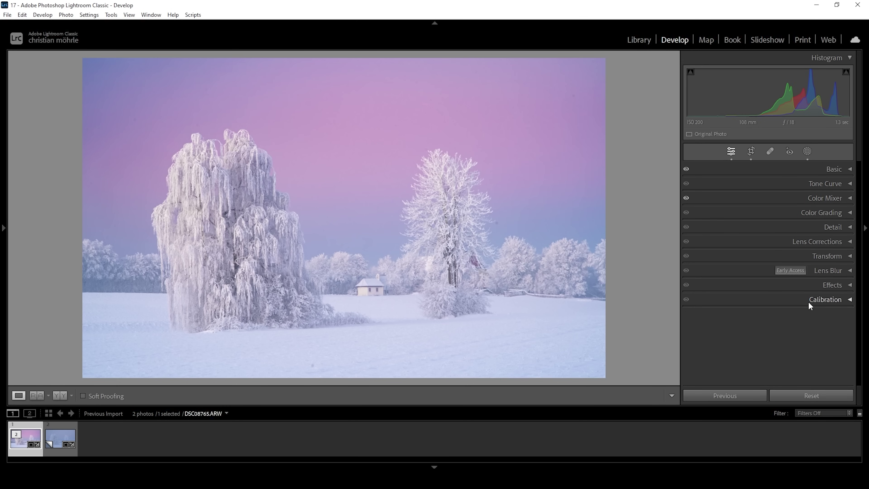
click(836, 299)
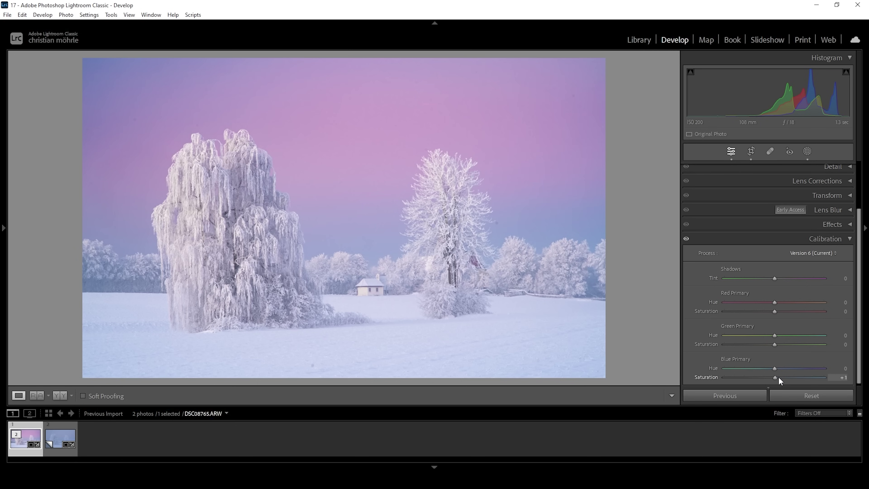
drag(785, 378, 784, 377)
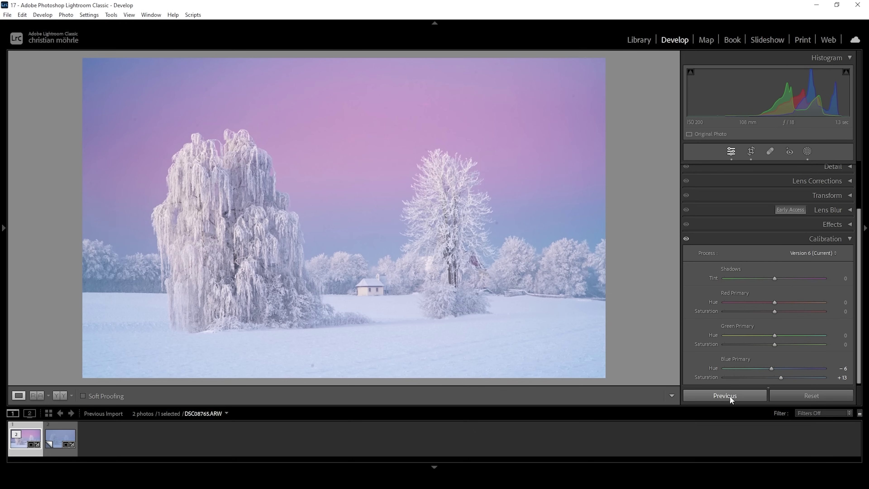
click(848, 234)
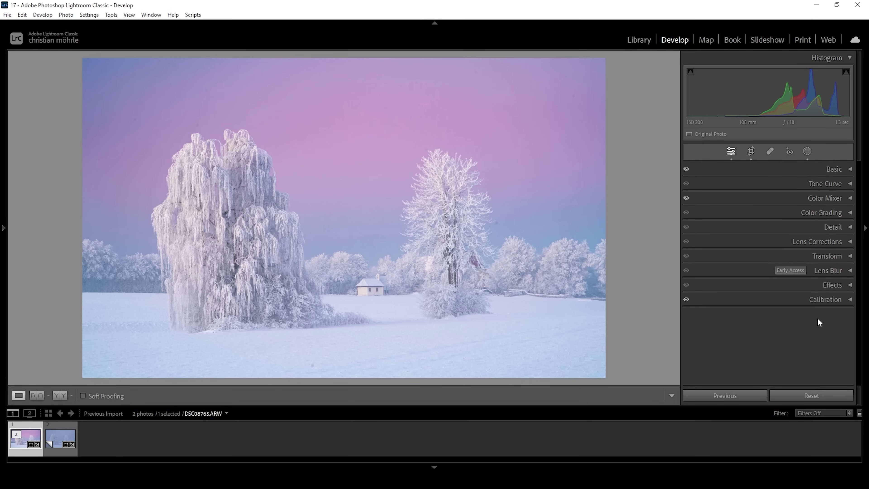
In the Detail panel, sharpen with Amount 83, Radius 0.5, Detail 100 and Masking 65
click(843, 228)
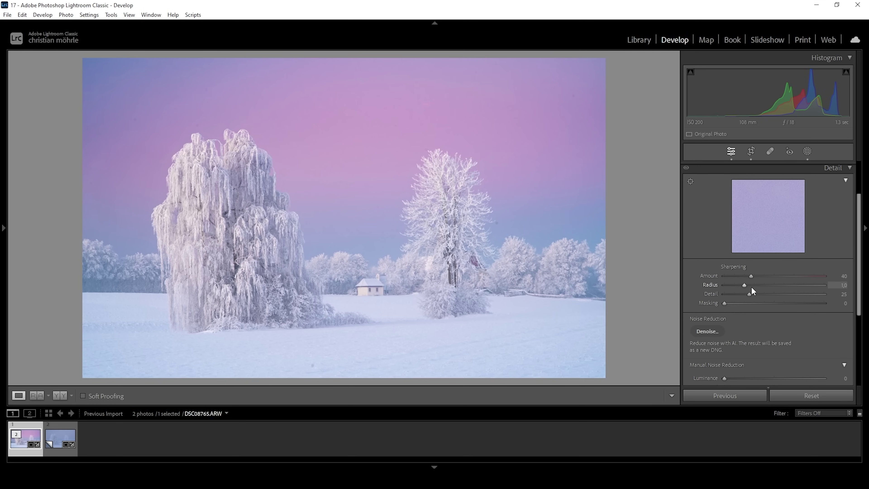
drag(751, 287, 850, 296)
drag(726, 301, 768, 303)
drag(787, 276, 778, 275)
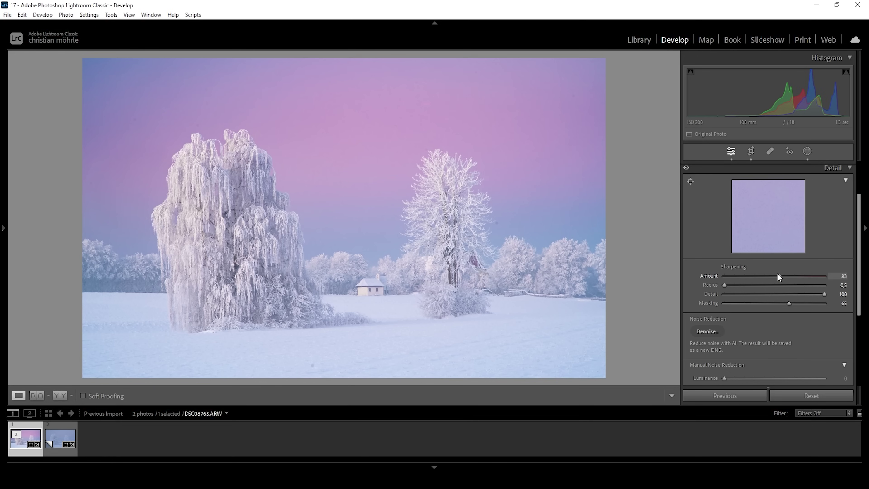